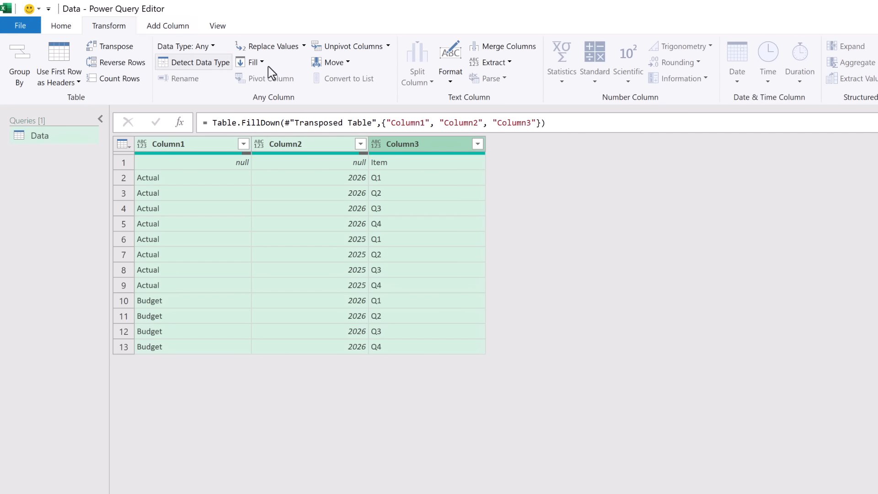
{"action": "left_click", "coordinate": [508, 50]}
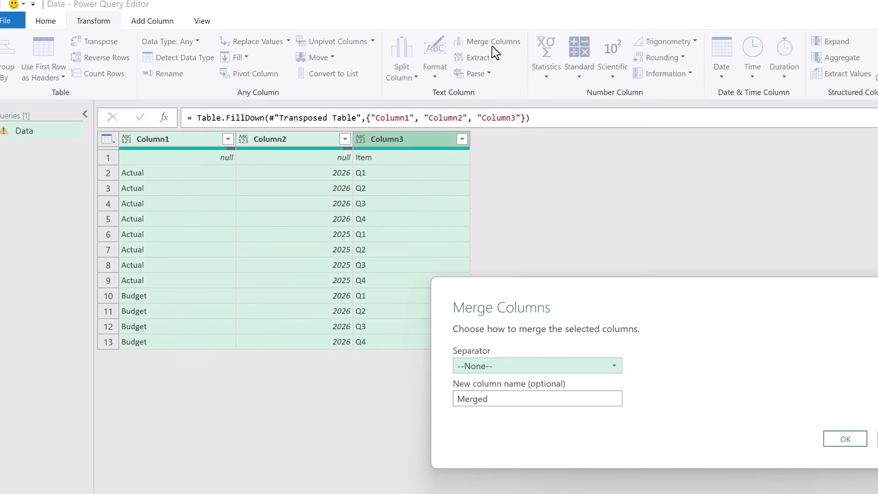
{"action": "left_click", "coordinate": [518, 370]}
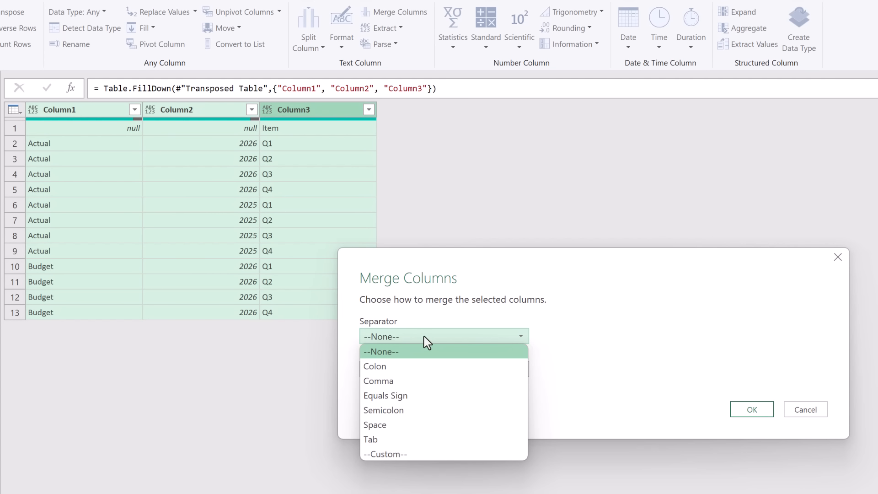
{"action": "left_click", "coordinate": [399, 453]}
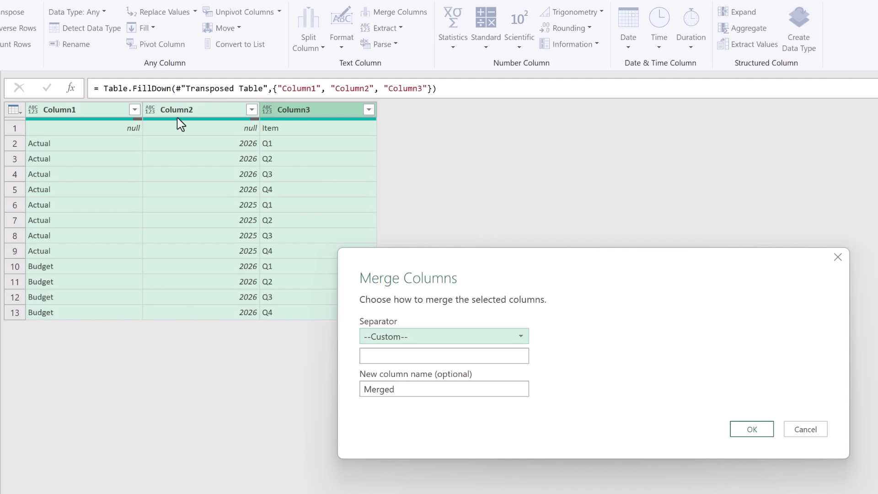
{"action": "left_click", "coordinate": [404, 361]}
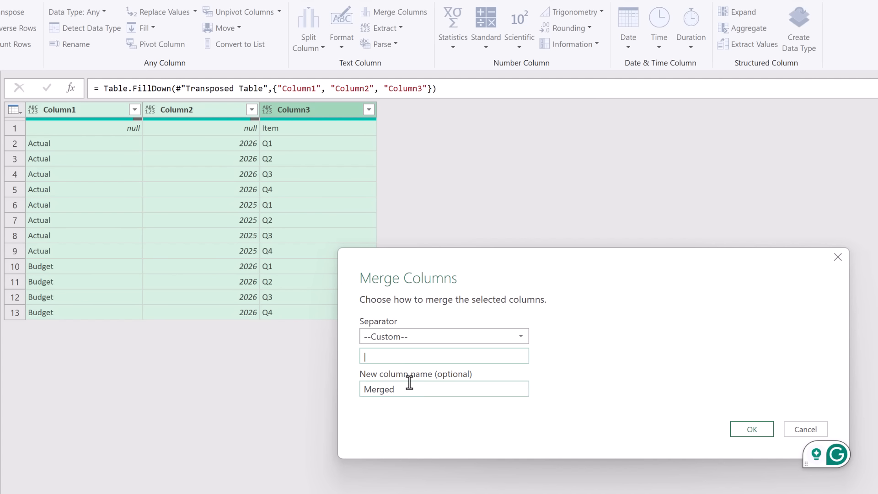
{"action": "left_click", "coordinate": [743, 426]}
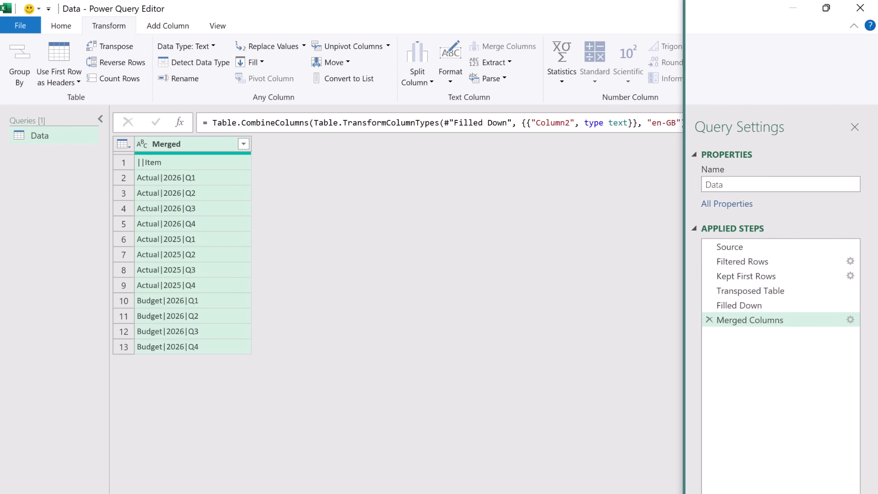
{"action": "left_click", "coordinate": [709, 320]}
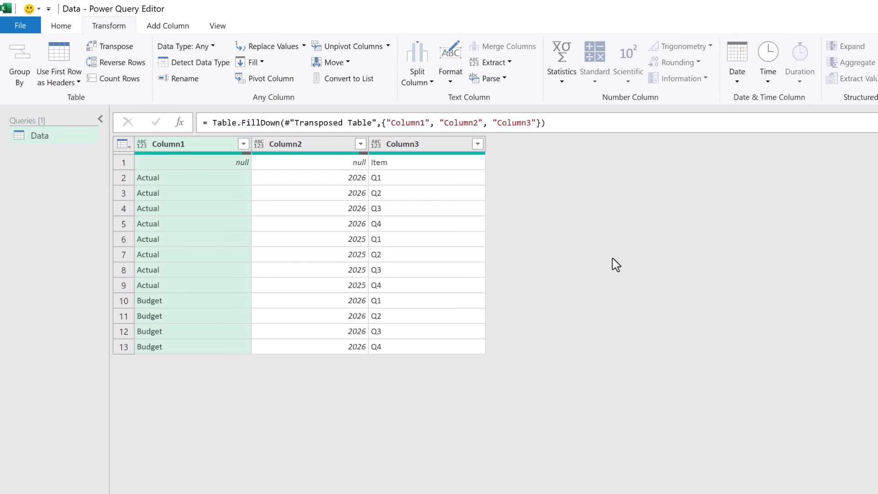
Merge Column1–Column3 into a new Merged column using a custom | separator.
{"action": "left_click", "coordinate": [452, 146], "text": "shift"}
{"action": "left_click", "coordinate": [178, 27]}
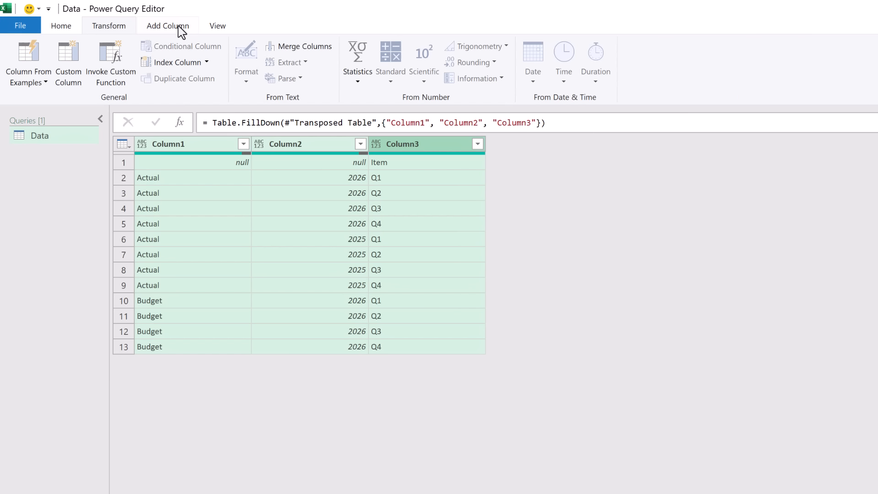
{"action": "left_click", "coordinate": [296, 51]}
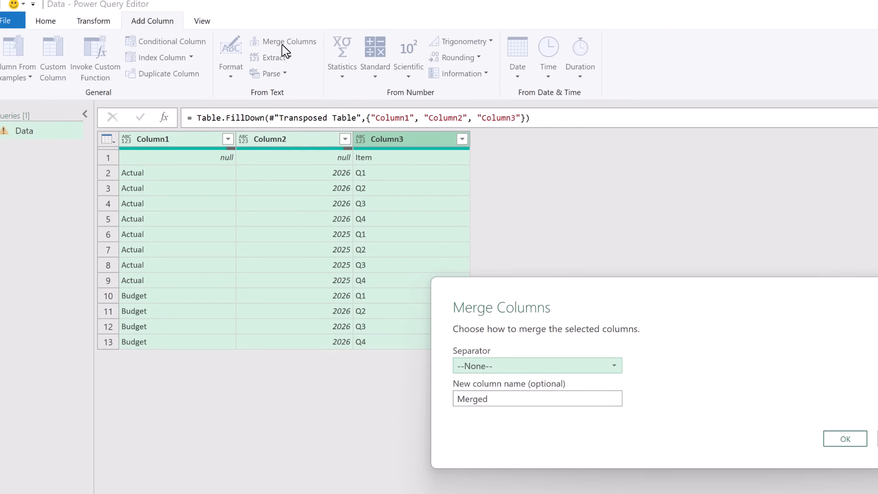
{"action": "left_click", "coordinate": [412, 331]}
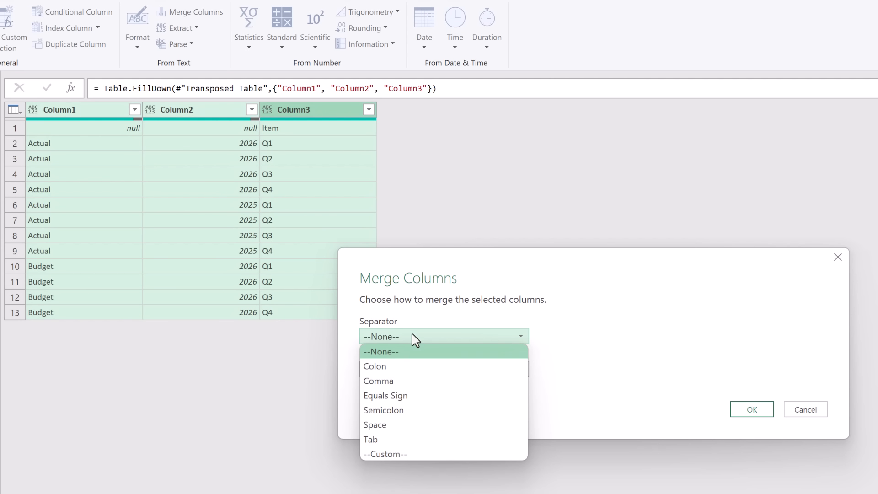
{"action": "left_click", "coordinate": [386, 452]}
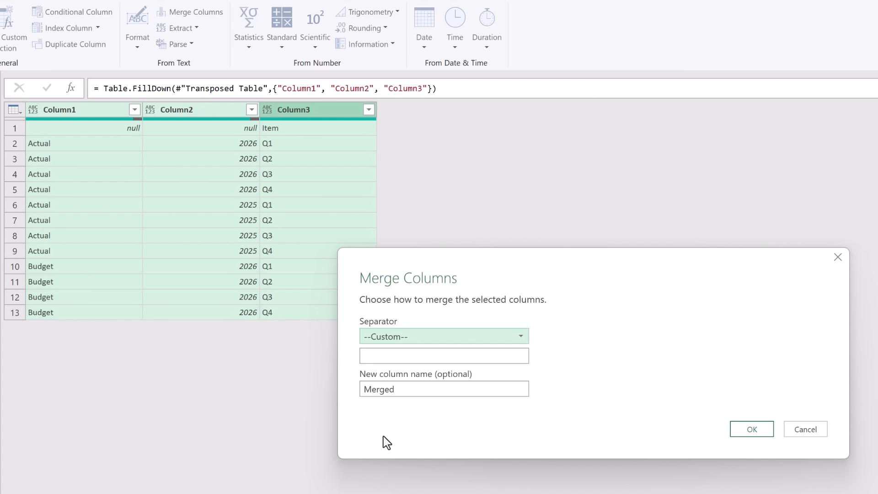
{"action": "left_click", "coordinate": [380, 356]}
{"action": "type", "text": "|"}
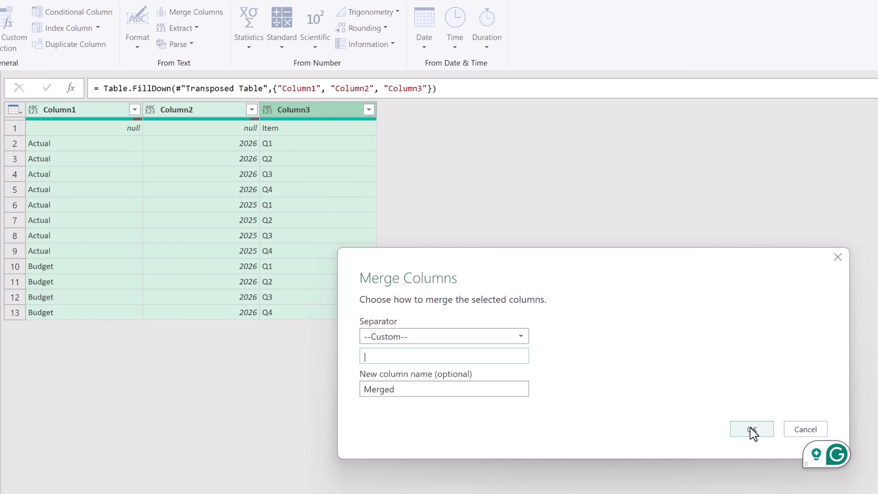
{"action": "left_click", "coordinate": [752, 430]}
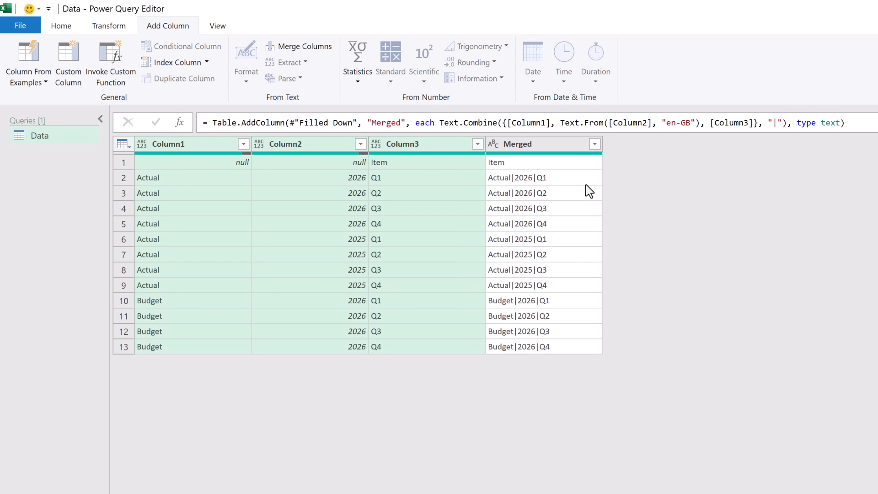
Remove all columns except Merged, then transpose it into one row of combined headers.
{"action": "right_click", "coordinate": [566, 149]}
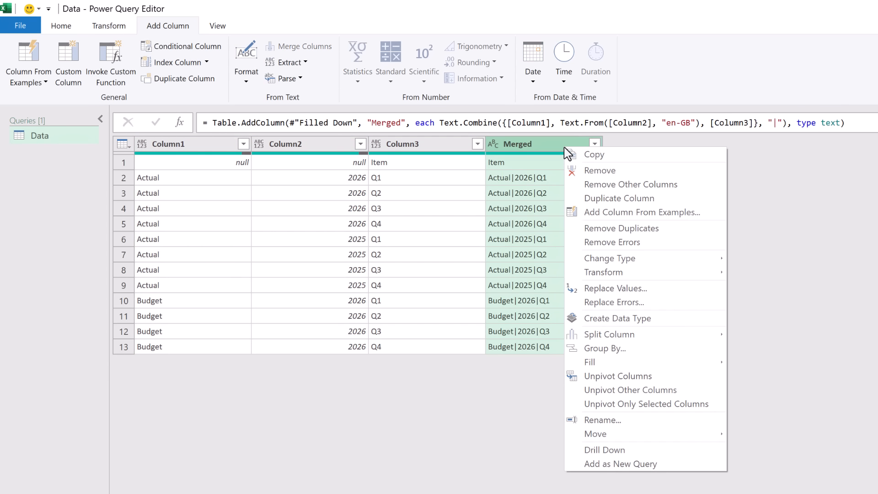
{"action": "left_click", "coordinate": [595, 184]}
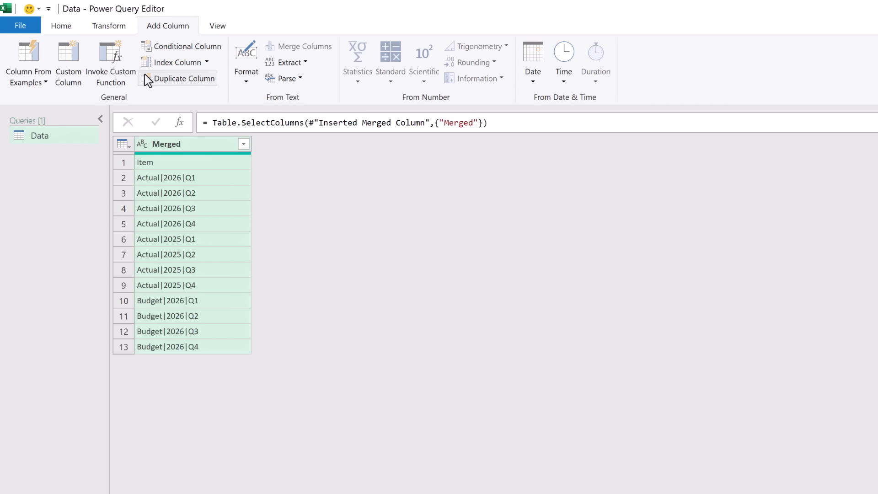
{"action": "left_click", "coordinate": [107, 28]}
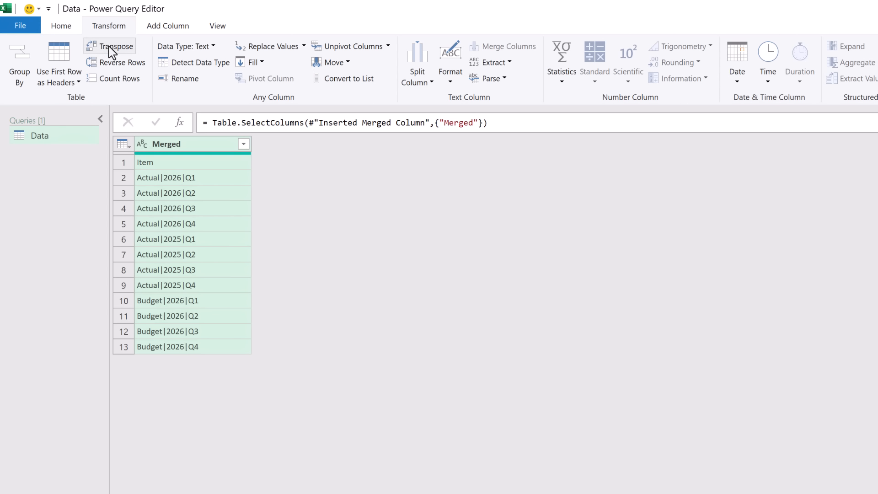
{"action": "left_click", "coordinate": [112, 47]}
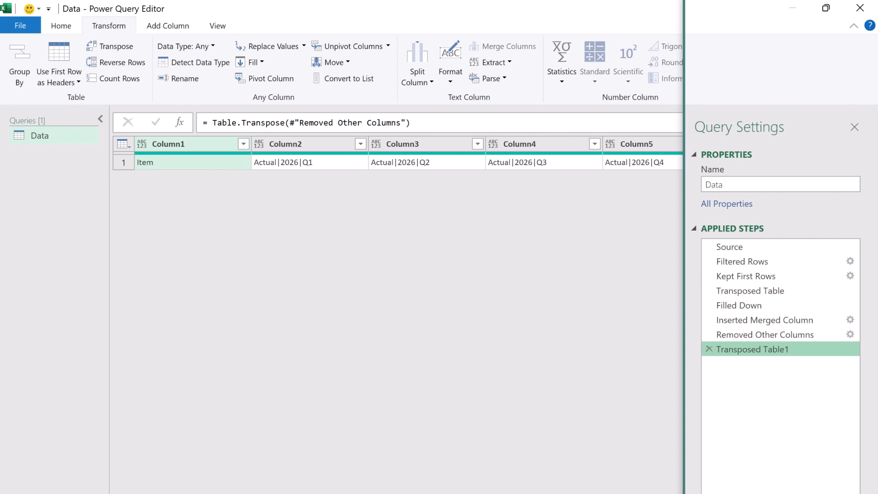
Review the Source, Filtered Rows and Kept First Rows steps, then return to Transposed Table1.
{"action": "left_click", "coordinate": [731, 250]}
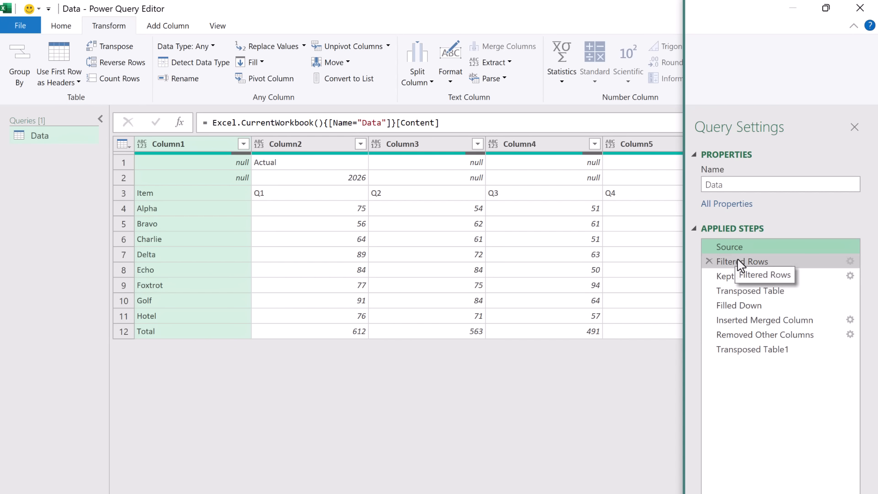
{"action": "left_click", "coordinate": [737, 261]}
{"action": "left_click", "coordinate": [735, 277]}
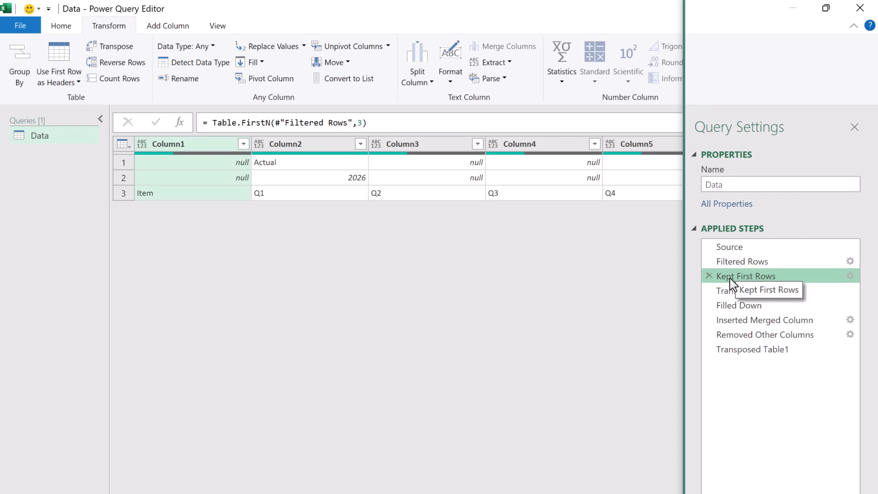
{"action": "left_click", "coordinate": [733, 266]}
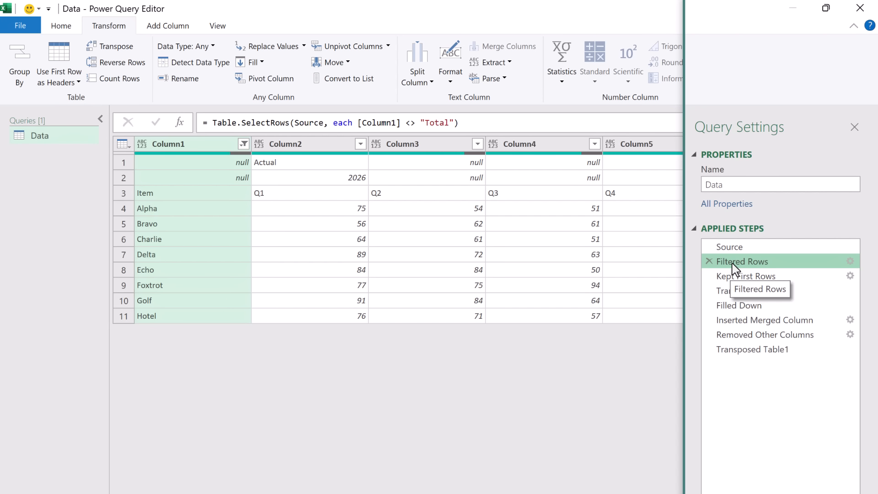
{"action": "left_click", "coordinate": [740, 351]}
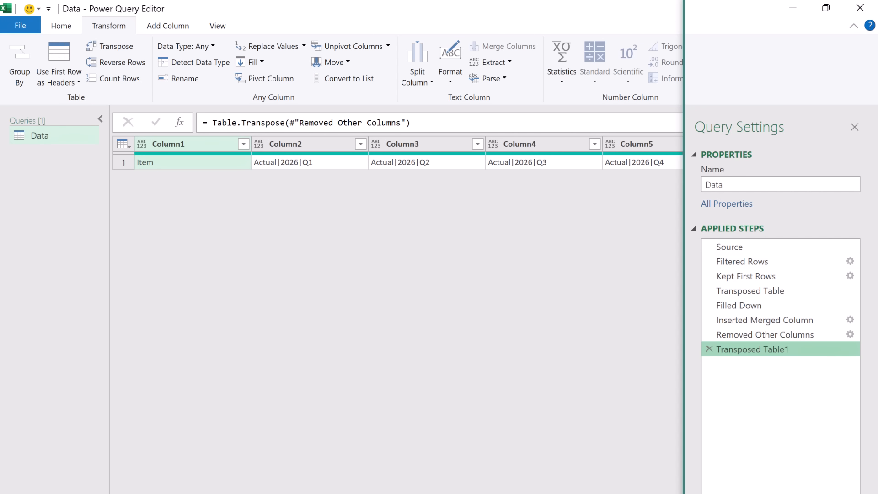
Add a custom step with the formula = #"Filtered Rows".
{"action": "left_click", "coordinate": [179, 123]}
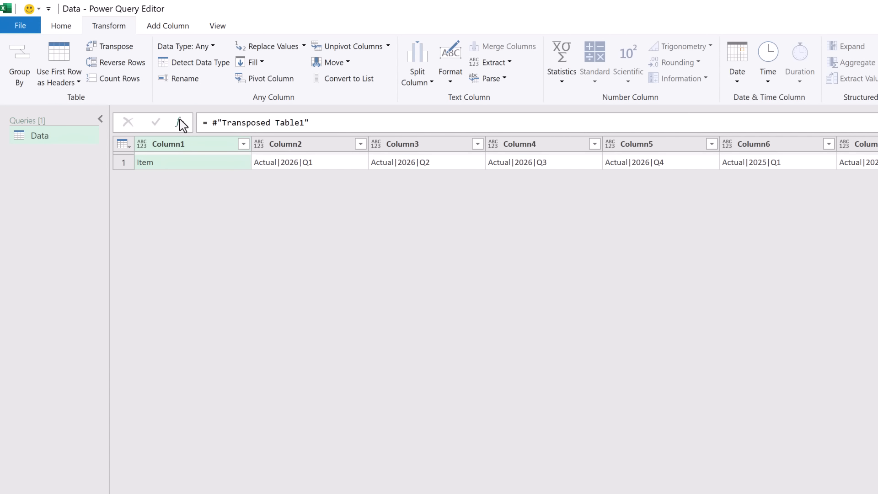
{"action": "left_click_drag", "start_coordinate": [212, 123], "coordinate": [327, 121]}
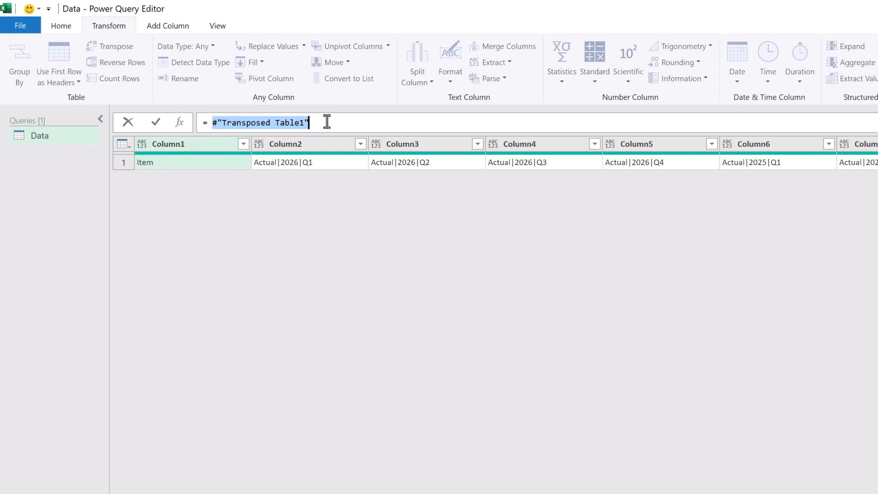
{"action": "type", "text": "#\"f"}
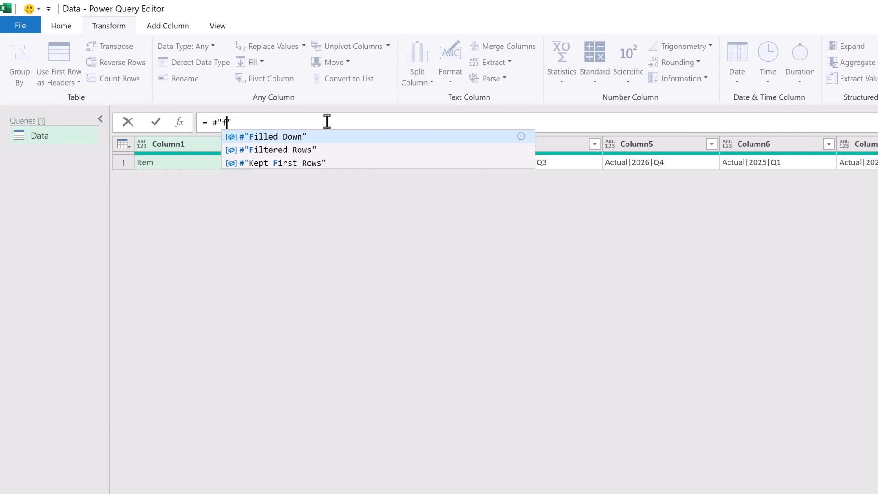
{"action": "key", "text": "Down"}
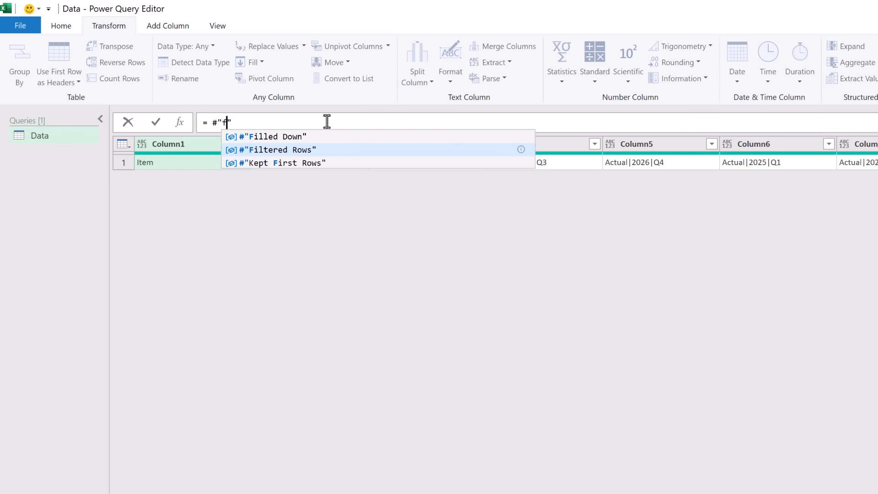
{"action": "key", "text": "Tab"}
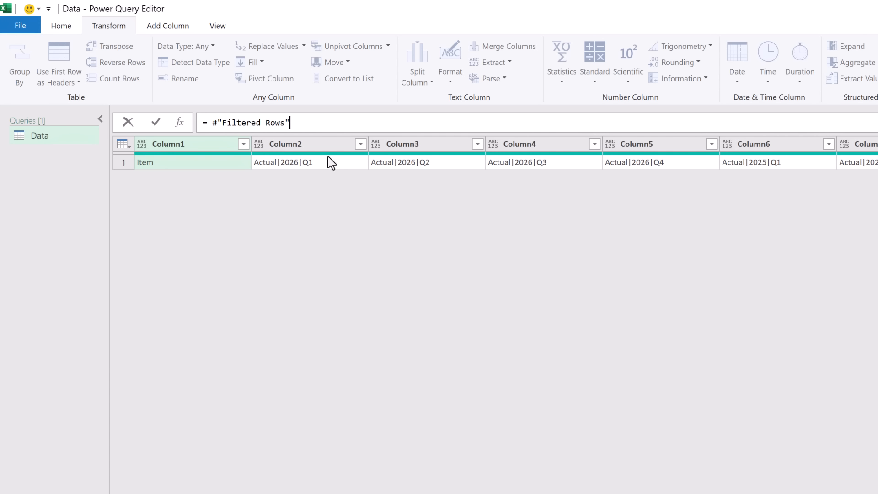
{"action": "key", "text": "Return"}
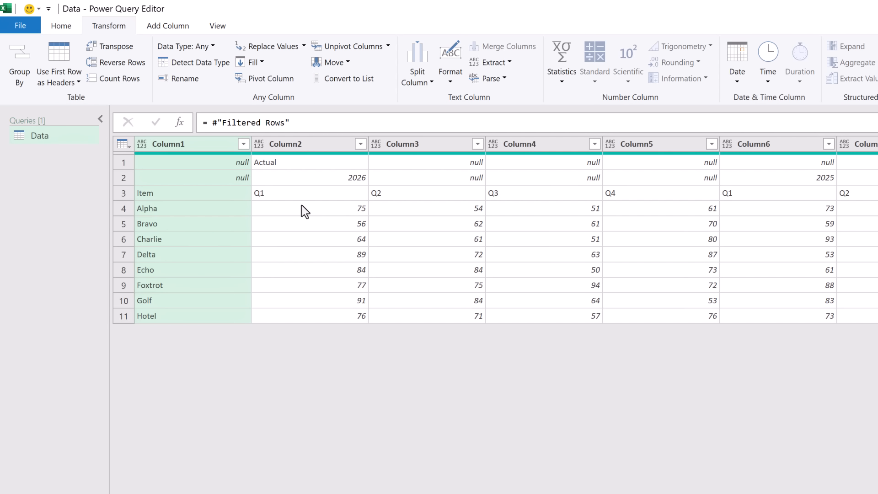
Remove the top 3 rows from the Custom1 step's table.
{"action": "left_click", "coordinate": [62, 27]}
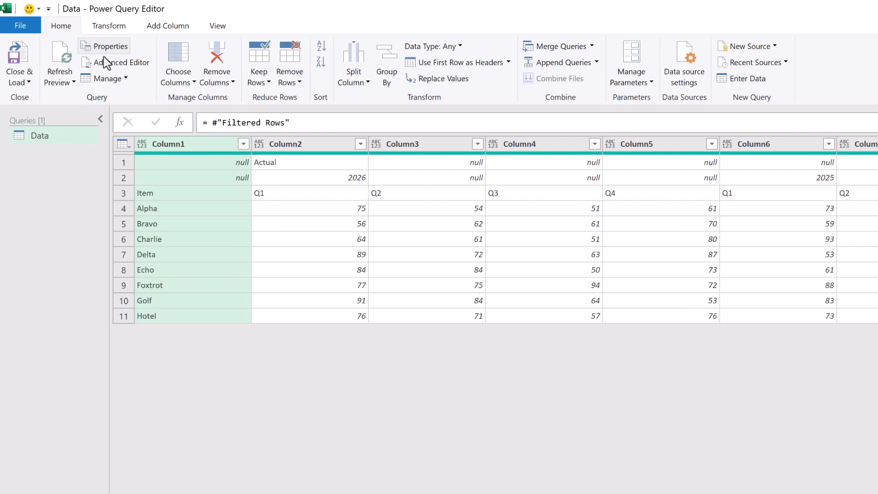
{"action": "left_click", "coordinate": [293, 85]}
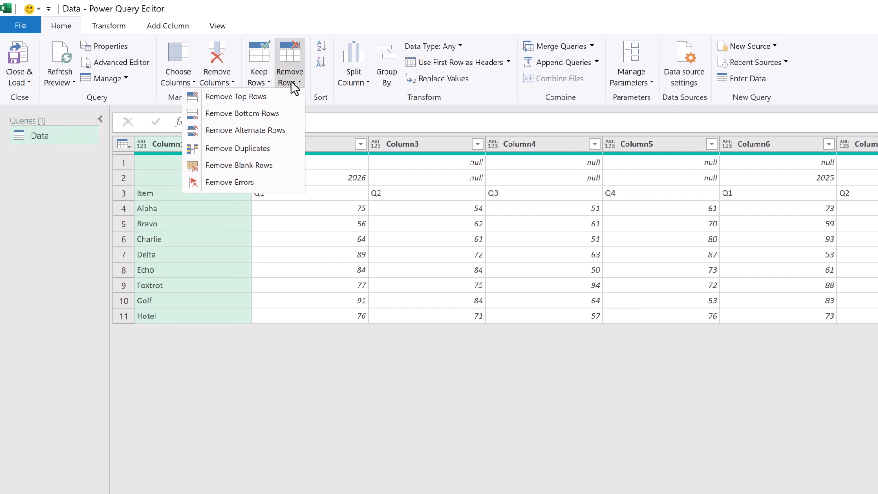
{"action": "left_click", "coordinate": [279, 95]}
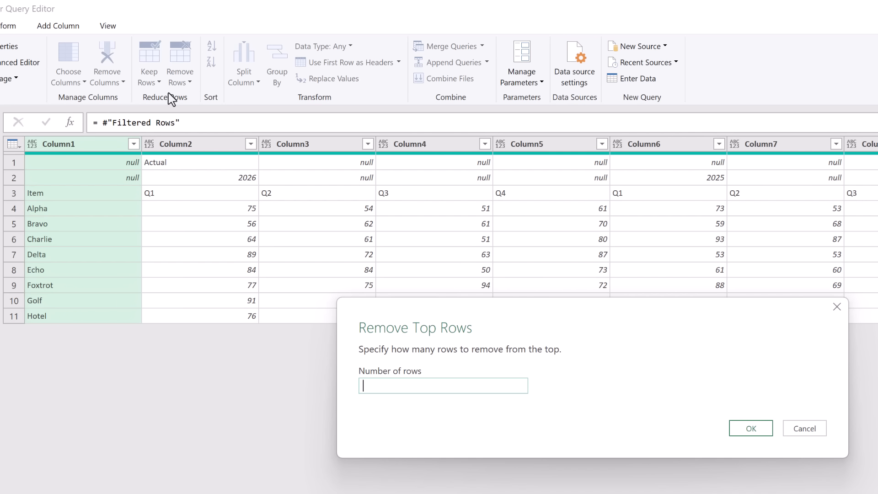
{"action": "type", "text": "3"}
{"action": "left_click", "coordinate": [752, 430]}
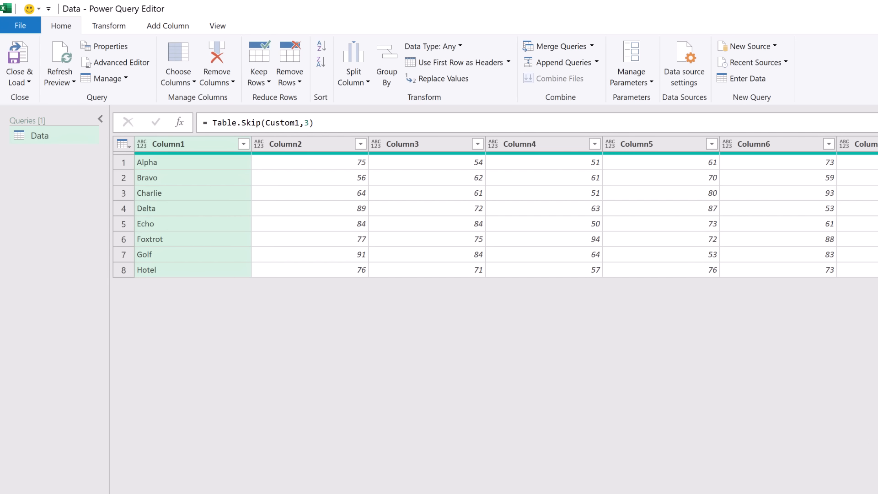
Add a step with formula = #"Transposed Table1" & #"Removed Top Rows".
{"action": "left_click", "coordinate": [740, 354]}
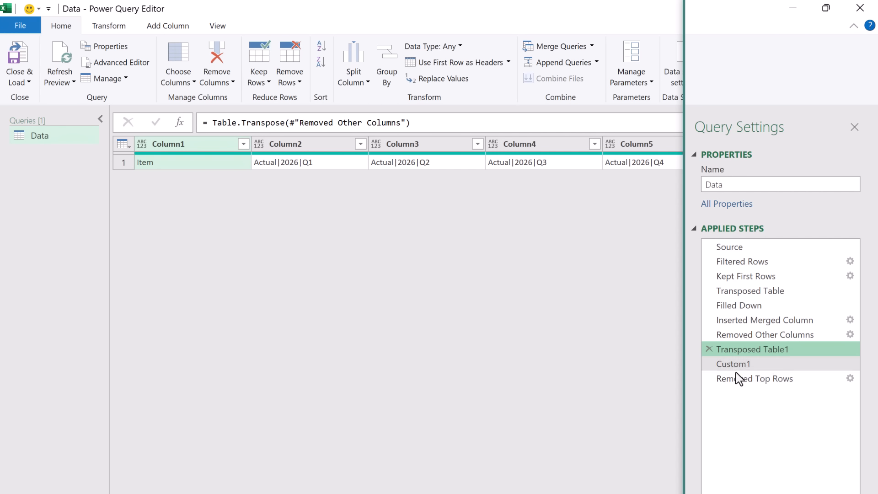
{"action": "left_click", "coordinate": [737, 379]}
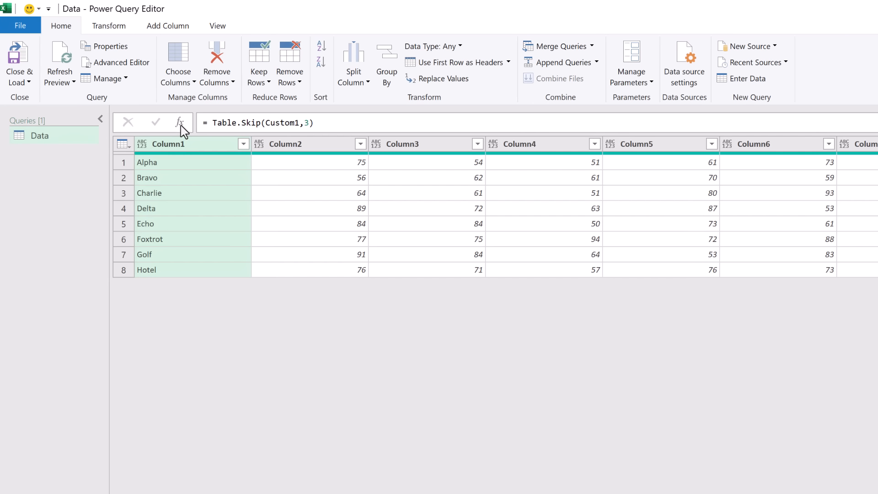
{"action": "left_click", "coordinate": [179, 123]}
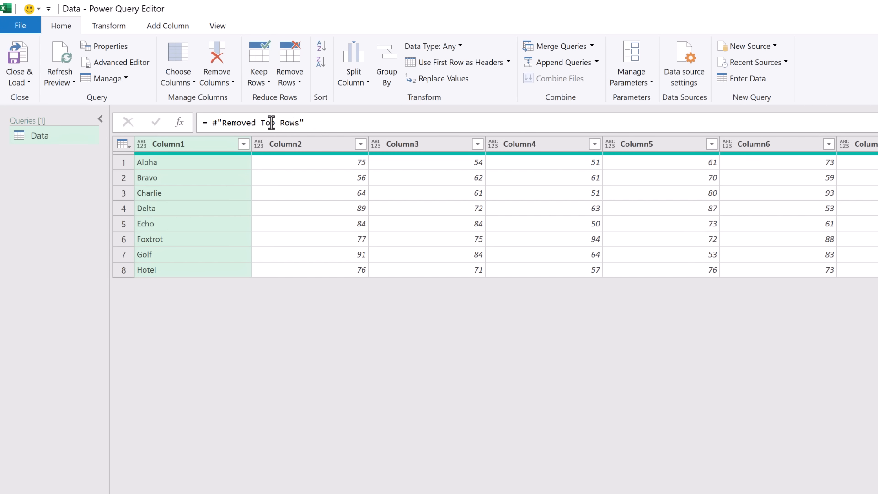
{"action": "left_click", "coordinate": [210, 122]}
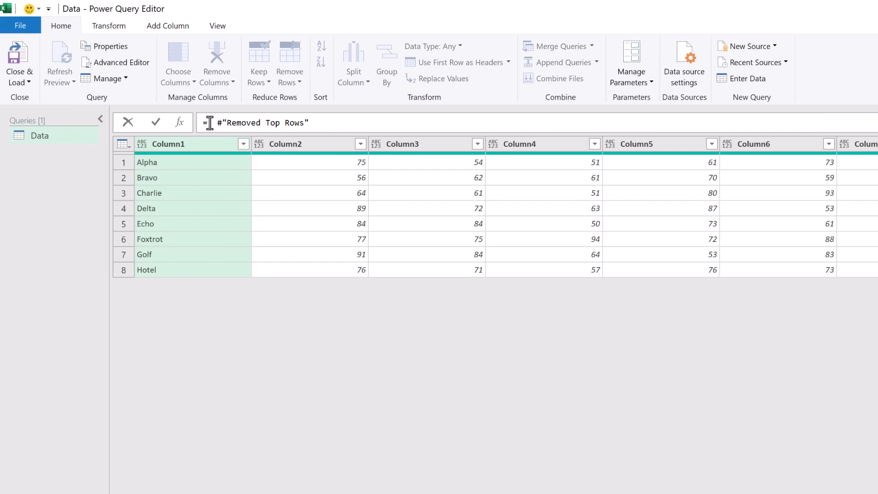
{"action": "type", "text": "#\""}
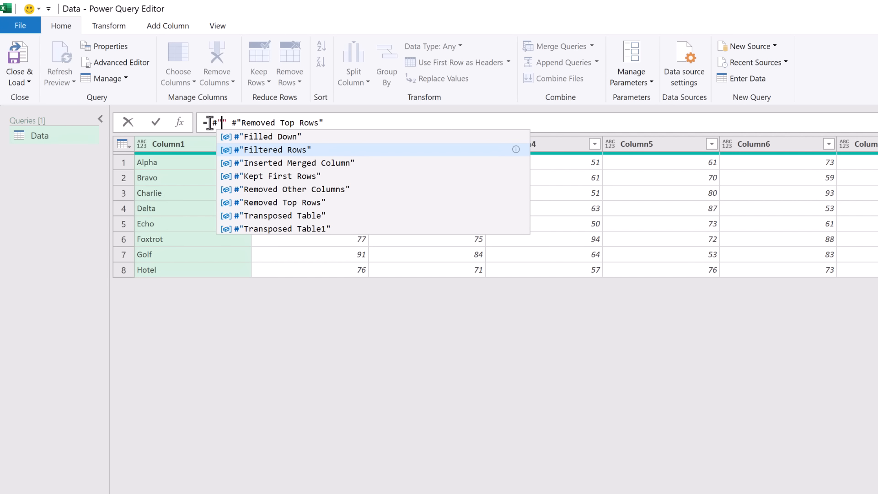
{"action": "type", "text": "Tra"}
{"action": "key", "text": "Down"}
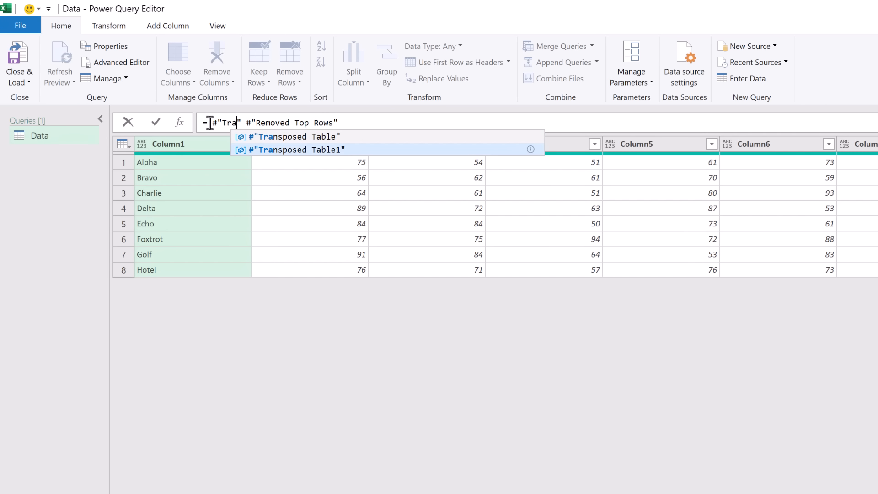
{"action": "key", "text": "Tab"}
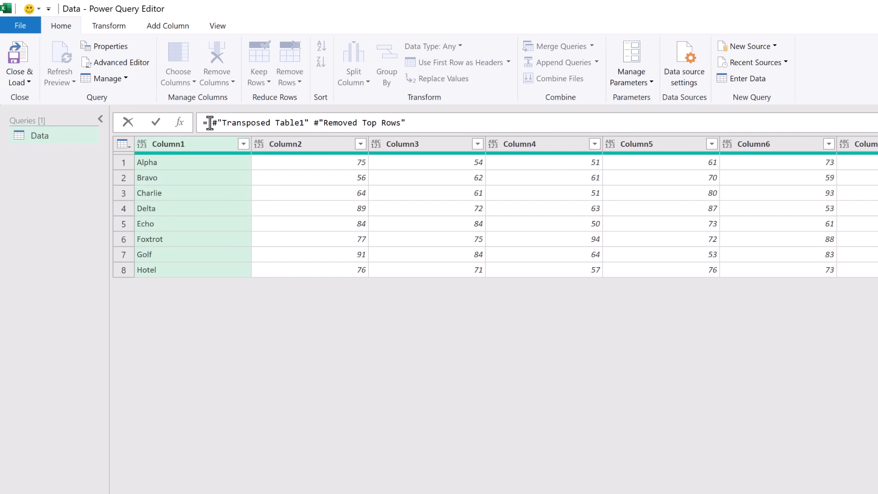
{"action": "type", "text": "&"}
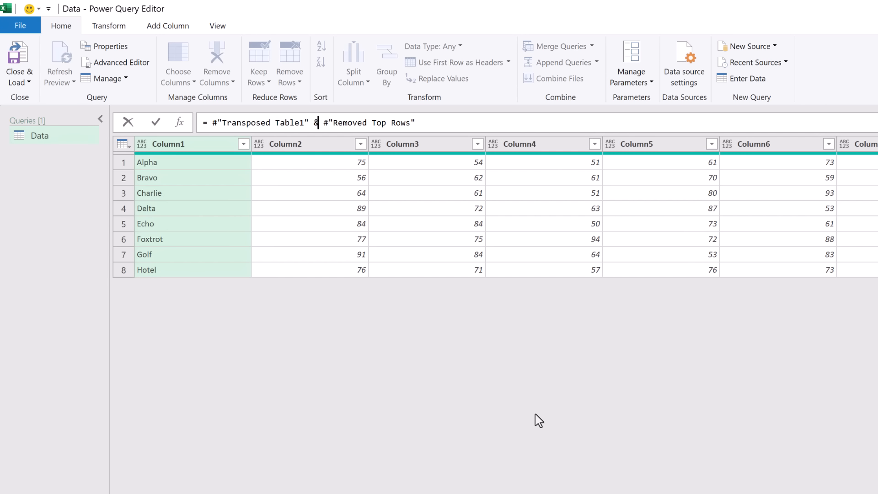
{"action": "key", "text": "Return"}
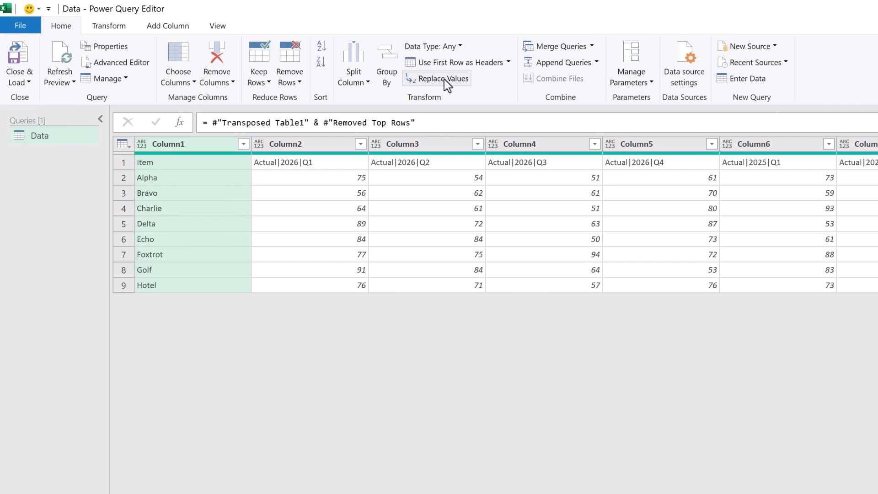
Use the first row as headers, delete the Changed Type step, and select the Item column.
{"action": "left_click", "coordinate": [446, 64]}
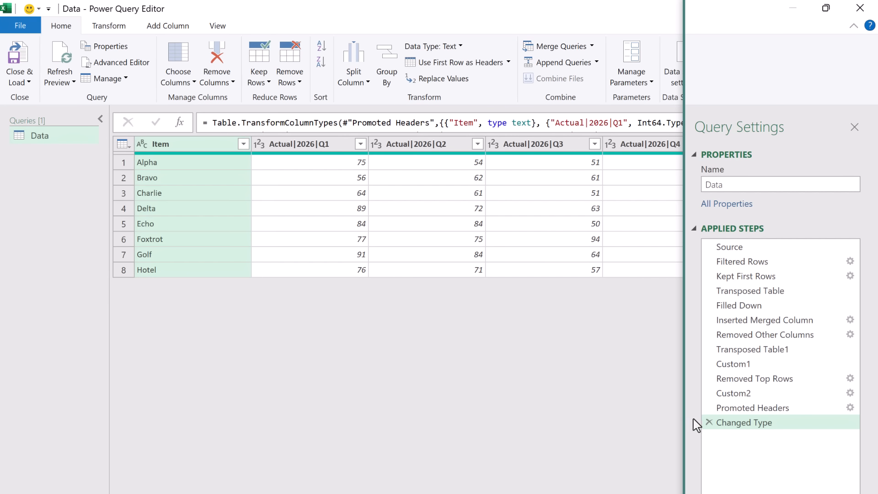
{"action": "left_click", "coordinate": [710, 422]}
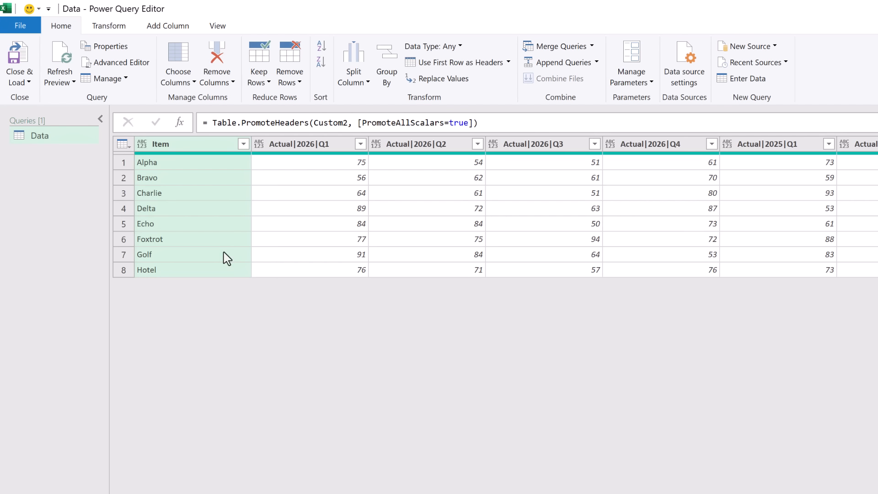
{"action": "left_click", "coordinate": [197, 146]}
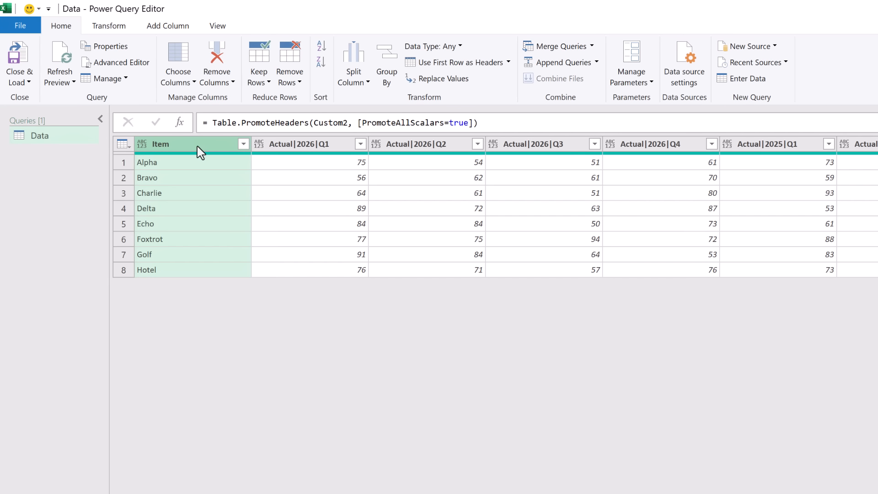
Apply Unpivot Other Columns with Item selected, producing Attribute and Value columns.
{"action": "left_click", "coordinate": [118, 31]}
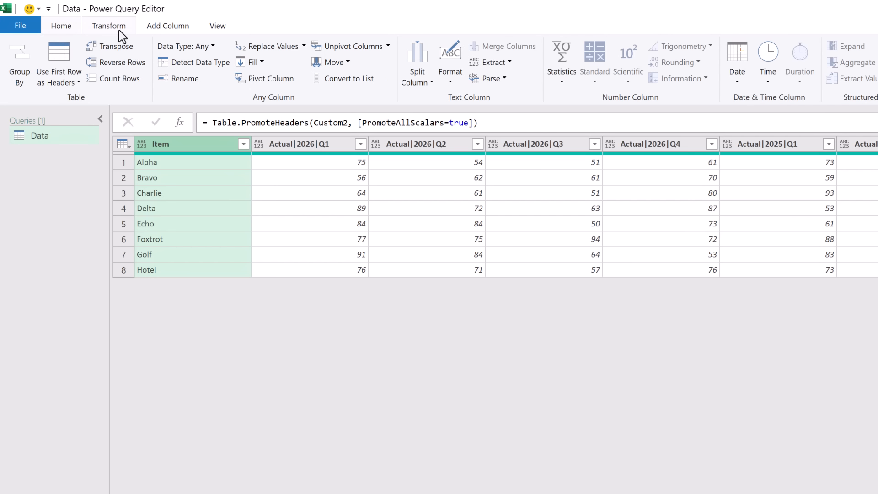
{"action": "left_click", "coordinate": [388, 47]}
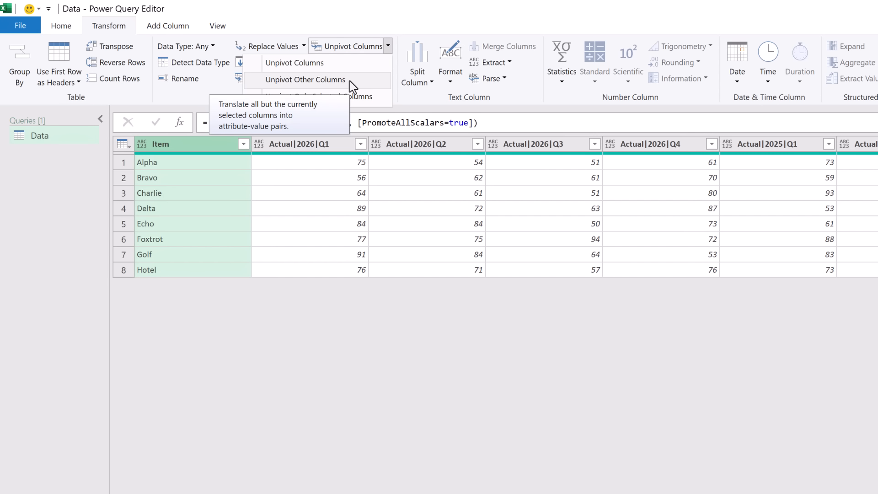
{"action": "left_click", "coordinate": [306, 79]}
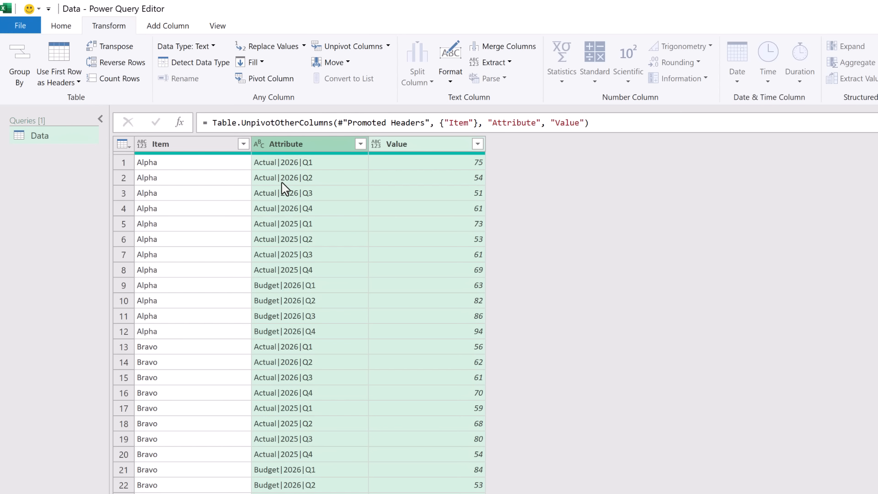
{"action": "left_click", "coordinate": [317, 145]}
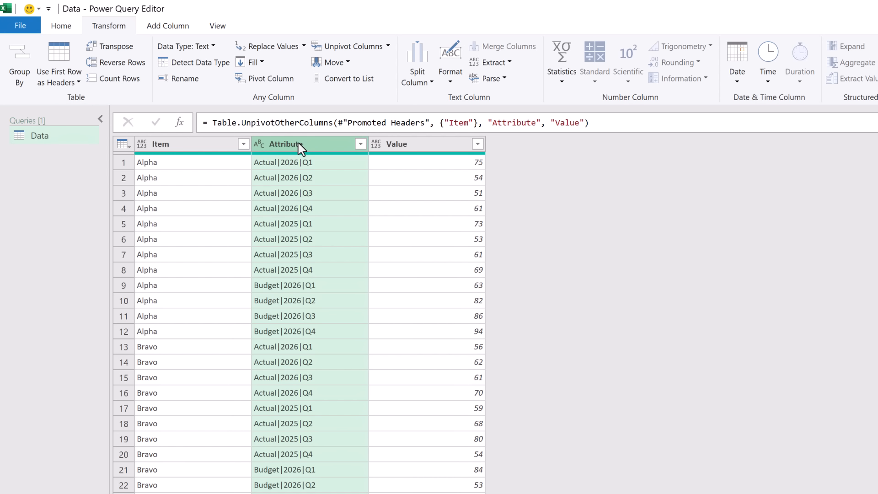
Split Attribute by the | delimiter into Attribute.1–3 and delete the Changed Type step.
{"action": "left_click", "coordinate": [420, 83]}
{"action": "left_click", "coordinate": [406, 97]}
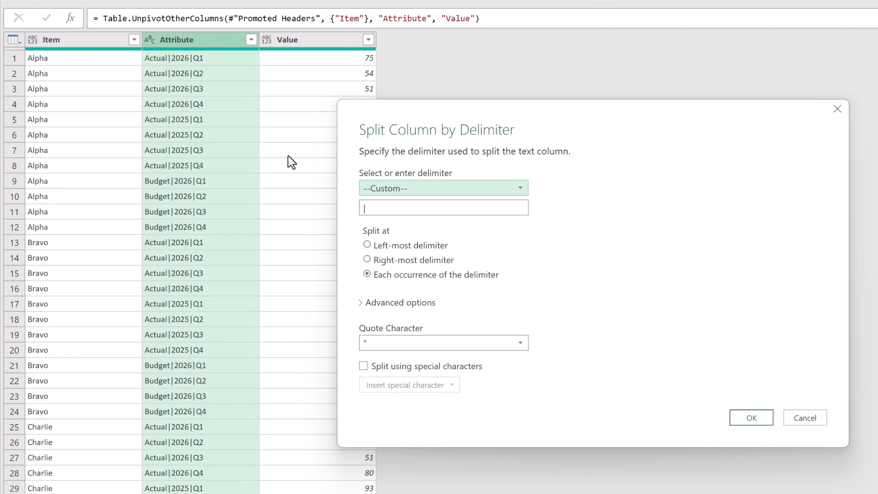
{"action": "left_click", "coordinate": [388, 207]}
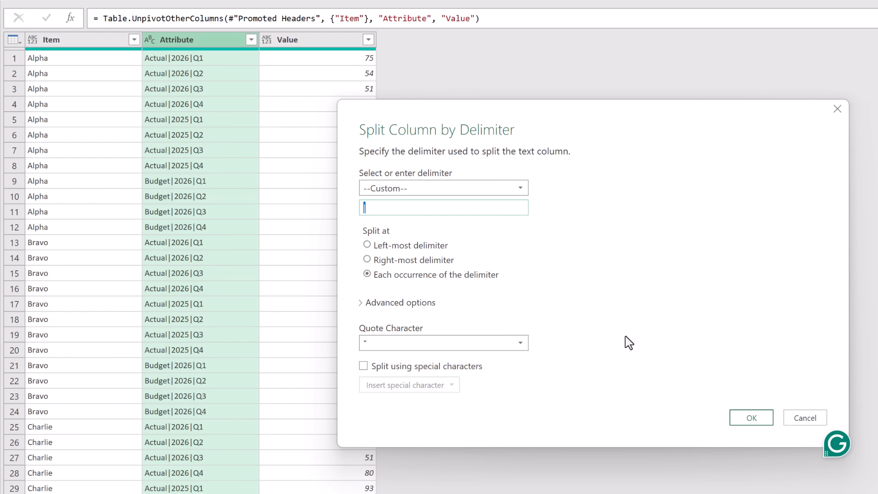
{"action": "left_click", "coordinate": [751, 418]}
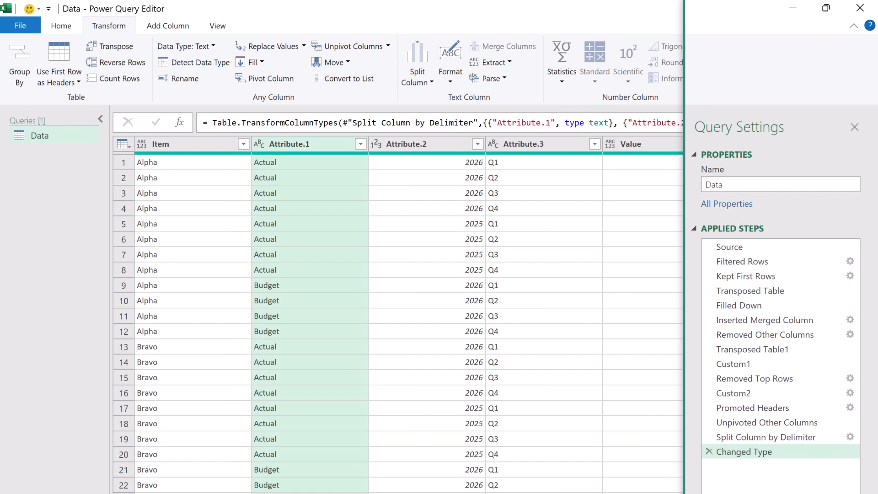
{"action": "left_click", "coordinate": [709, 452]}
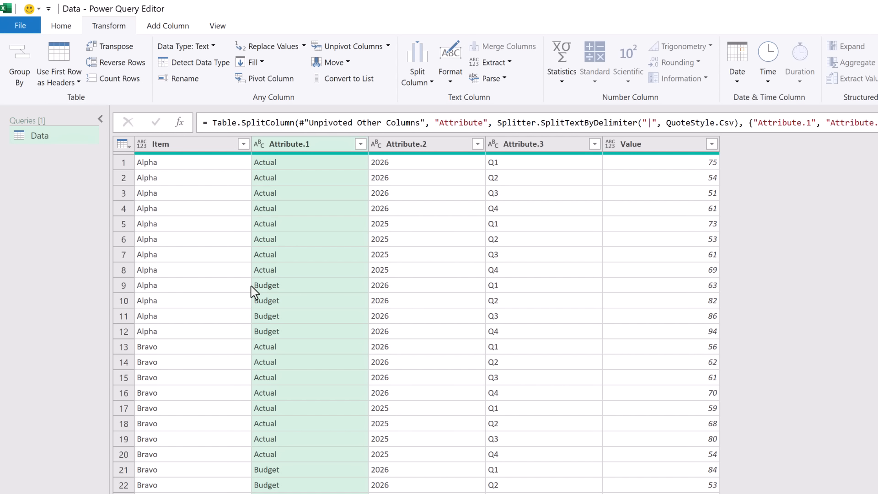
Rename Attribute.1, Attribute.2 and Attribute.3 to Version, Year and Quarter.
{"action": "double_click", "coordinate": [290, 145]}
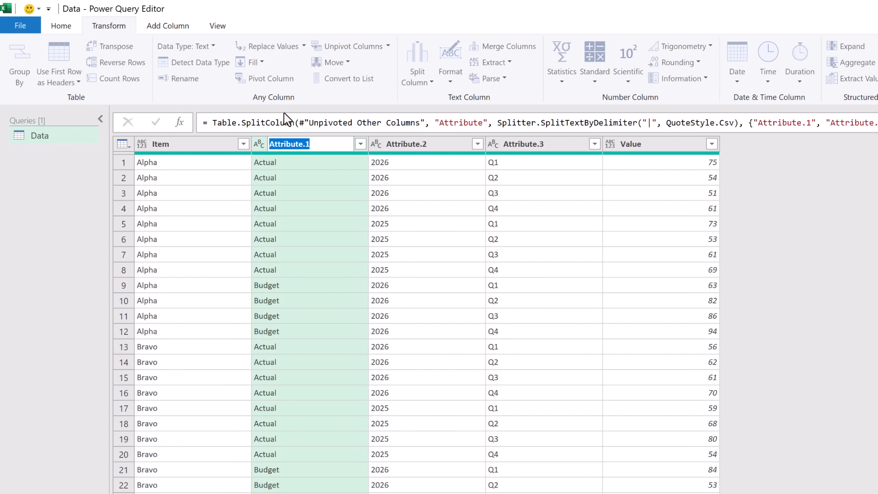
{"action": "type", "text": "Version"}
{"action": "key", "text": "Return"}
{"action": "double_click", "coordinate": [393, 144]}
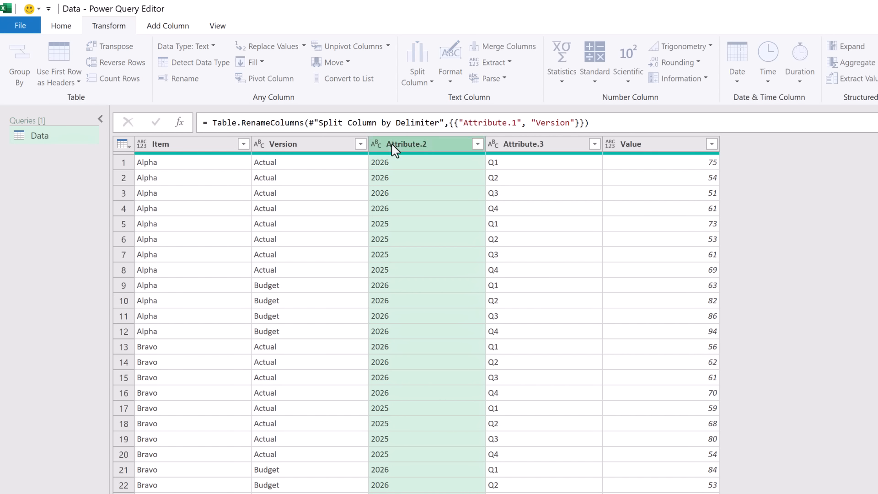
{"action": "type", "text": "Year"}
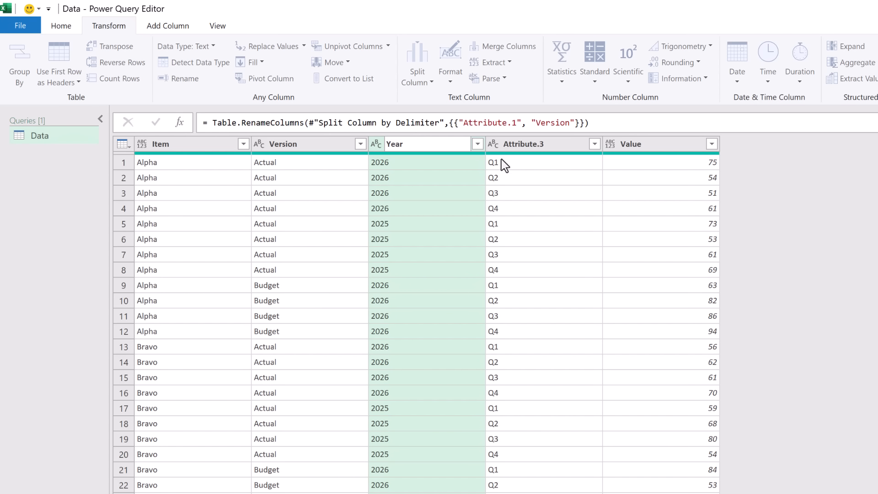
{"action": "double_click", "coordinate": [523, 144]}
{"action": "type", "text": "Q"}
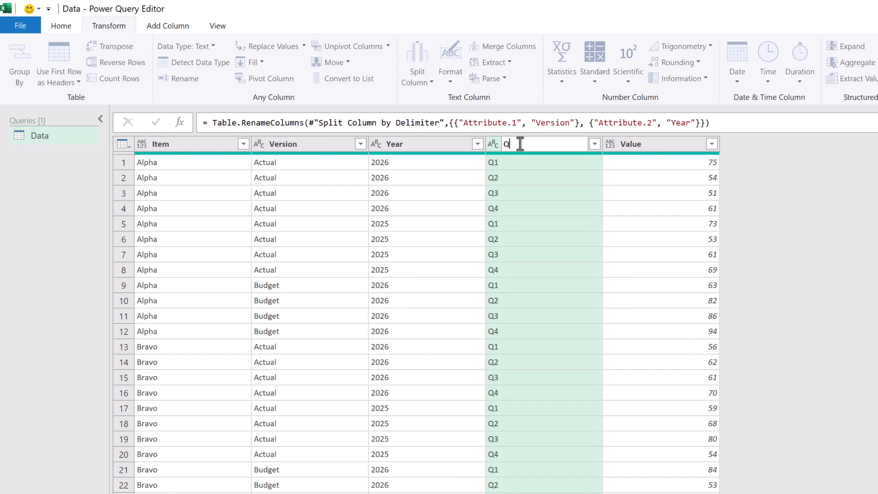
{"action": "type", "text": "uarter"}
{"action": "key", "text": "Return"}
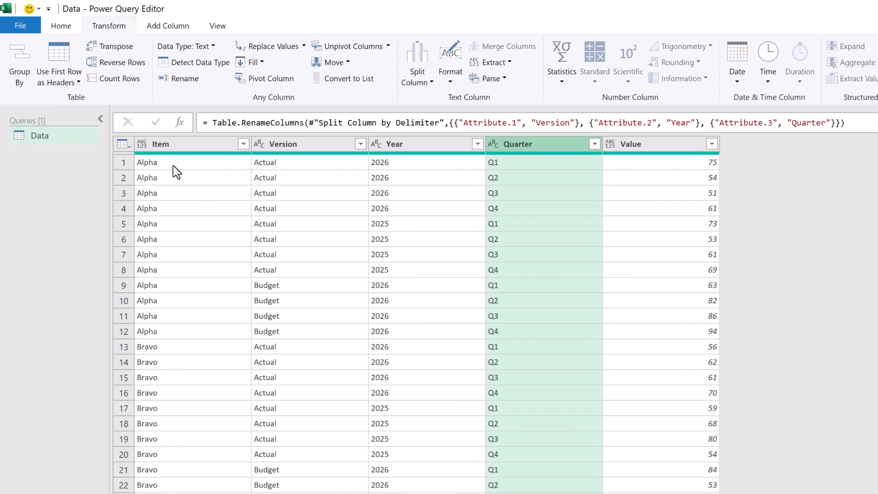
Set the Item and Version columns to Text type.
{"action": "left_click", "coordinate": [185, 154]}
{"action": "left_click", "coordinate": [305, 150], "text": "ctrl"}
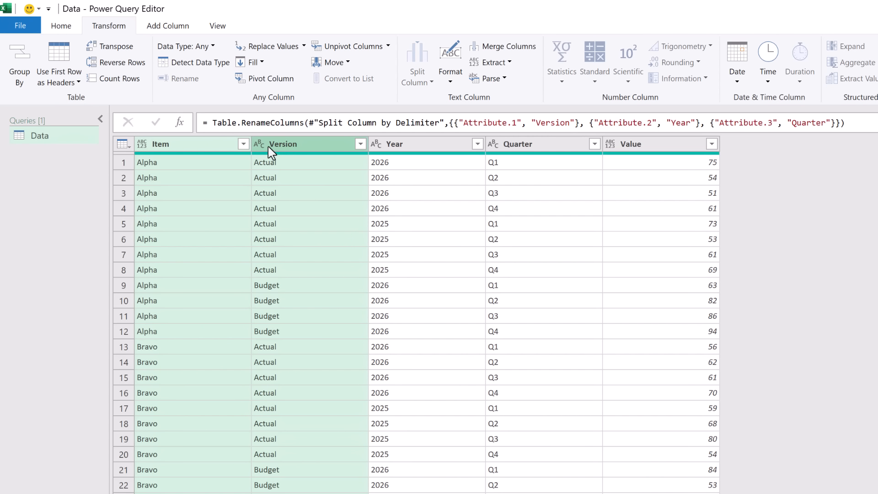
{"action": "left_click", "coordinate": [263, 144]}
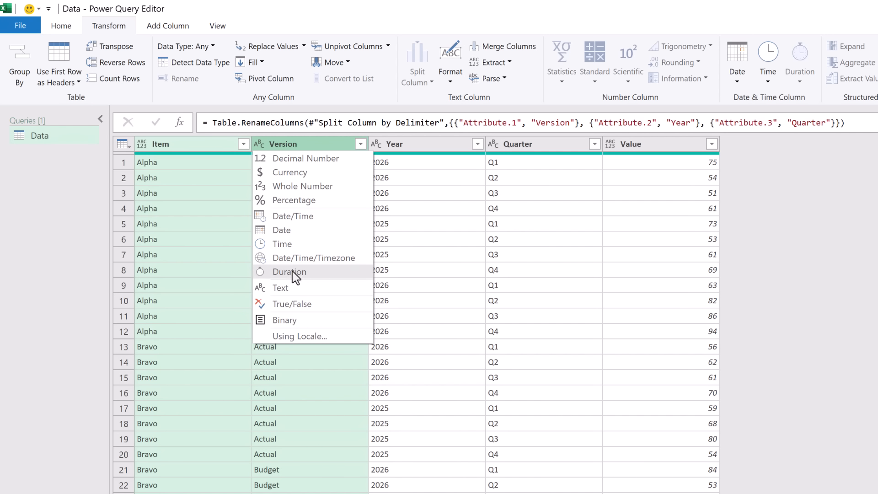
{"action": "left_click", "coordinate": [296, 293]}
Make Year a Whole Number, Quarter Text, and Value Currency.
{"action": "left_click", "coordinate": [376, 145]}
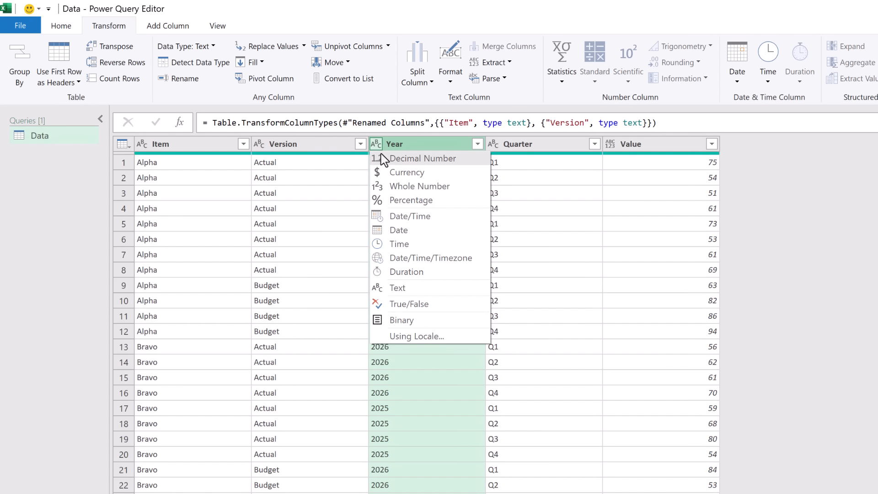
{"action": "left_click", "coordinate": [400, 185]}
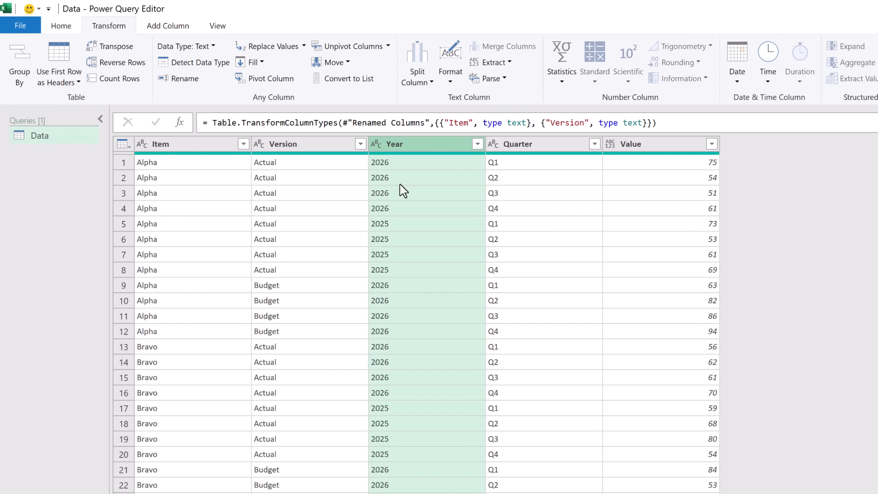
{"action": "left_click", "coordinate": [492, 146]}
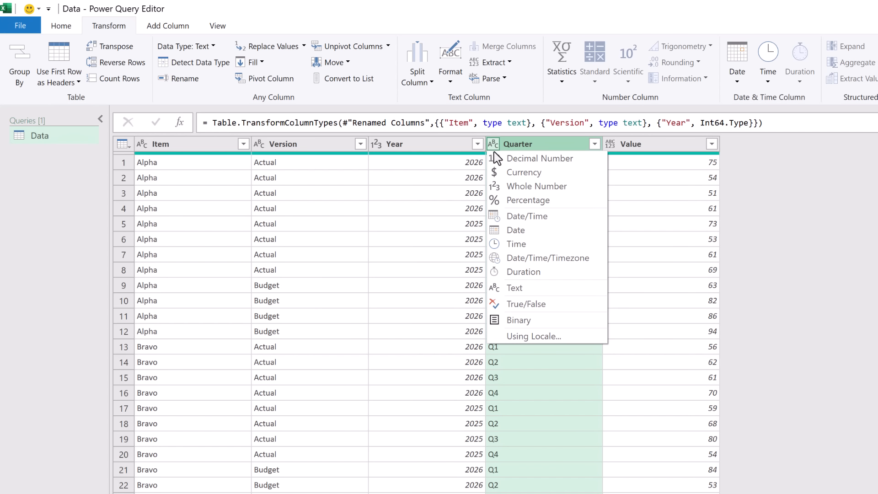
{"action": "left_click", "coordinate": [527, 286]}
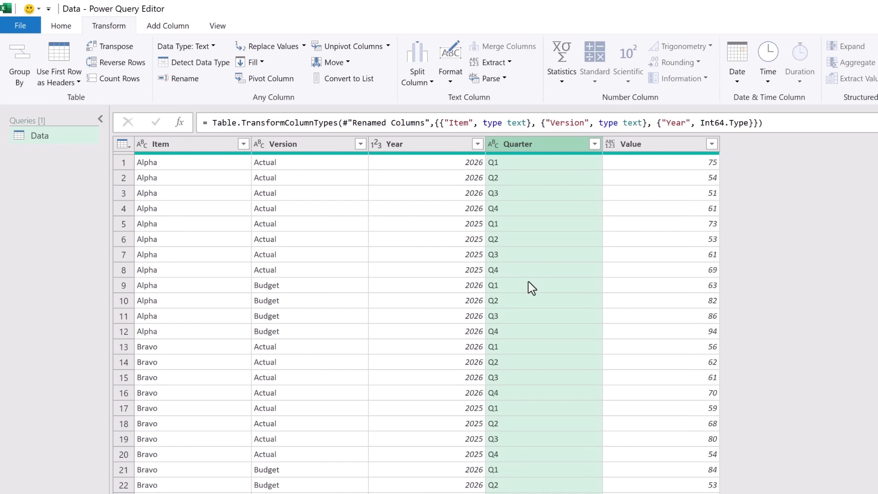
{"action": "left_click", "coordinate": [613, 146]}
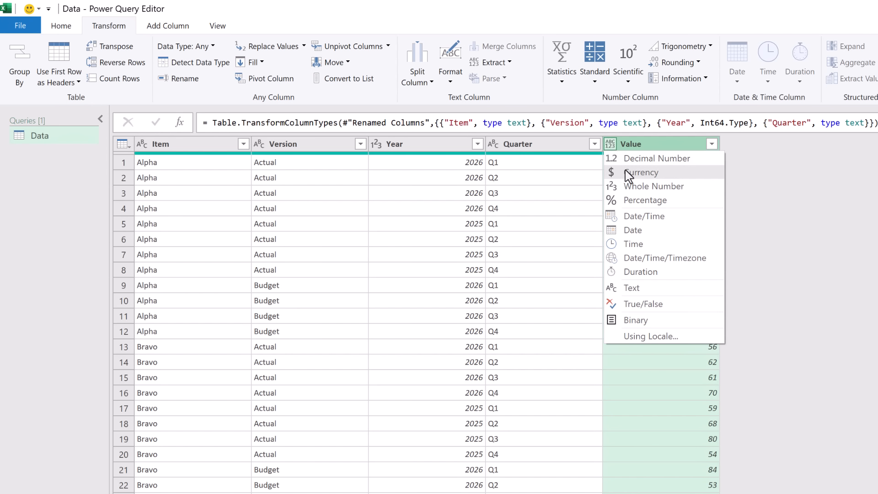
{"action": "left_click", "coordinate": [627, 171]}
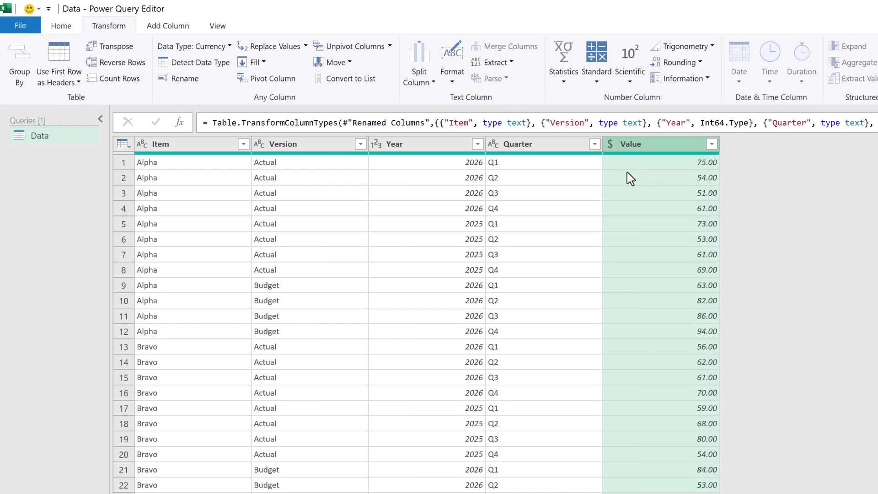
Use Close & Load To to load the query as a Table on the existing worksheet at cell P4.
{"action": "left_click", "coordinate": [61, 30]}
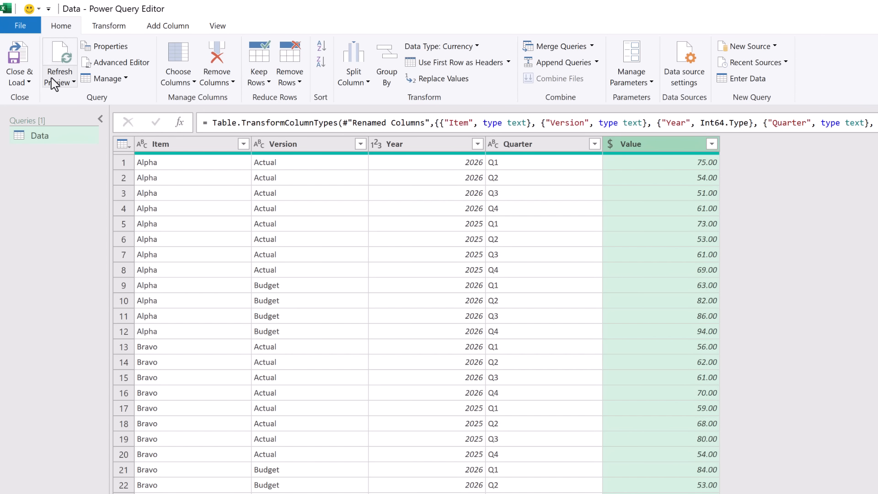
{"action": "left_click", "coordinate": [29, 82]}
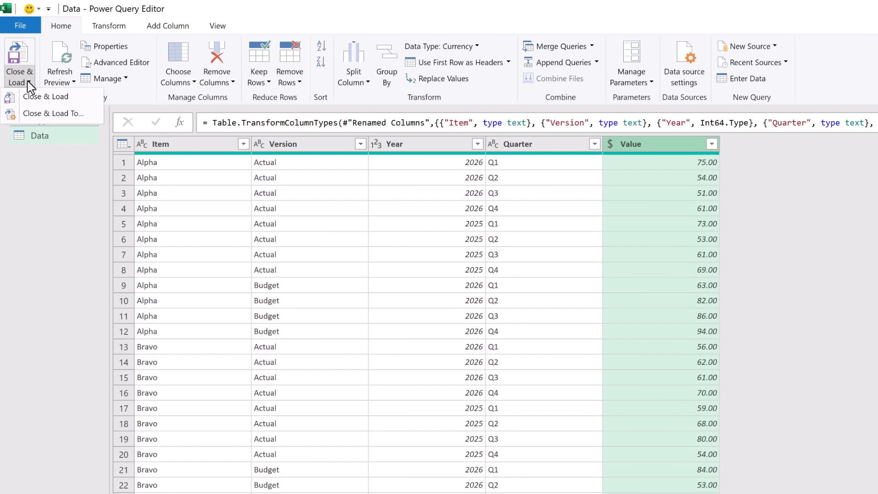
{"action": "left_click", "coordinate": [58, 115]}
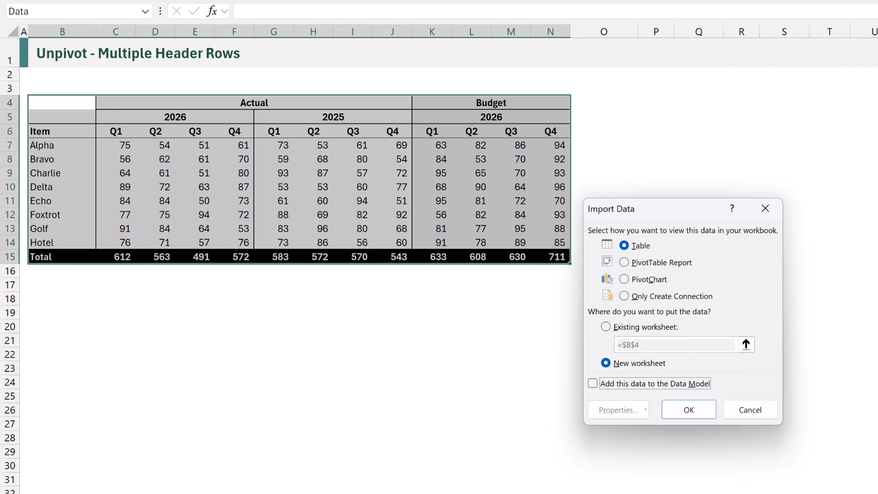
{"action": "left_click", "coordinate": [626, 327]}
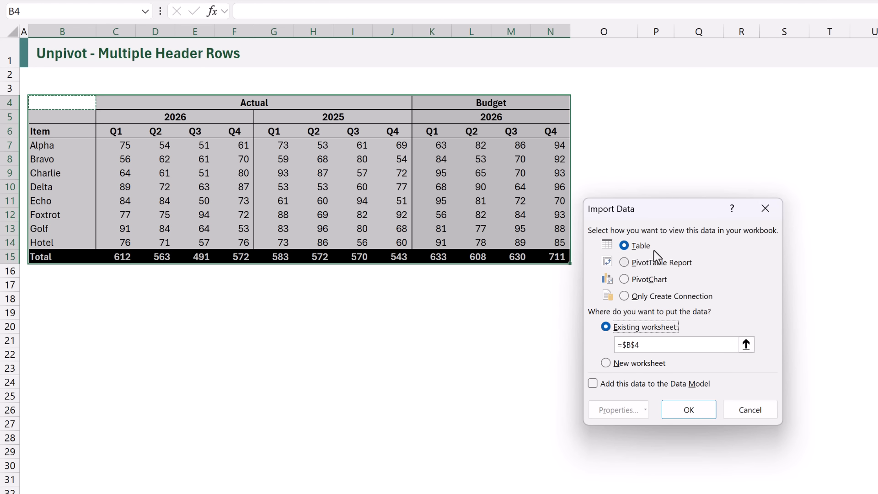
{"action": "left_click", "coordinate": [657, 102]}
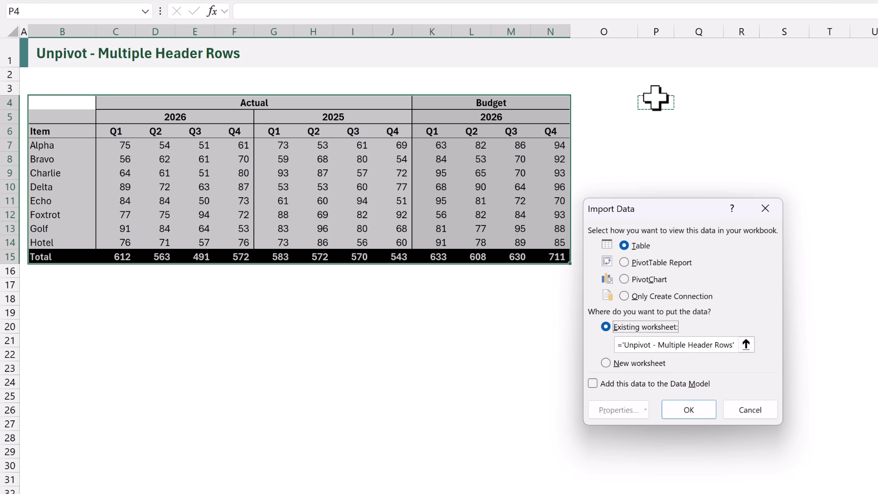
{"action": "left_click", "coordinate": [689, 410]}
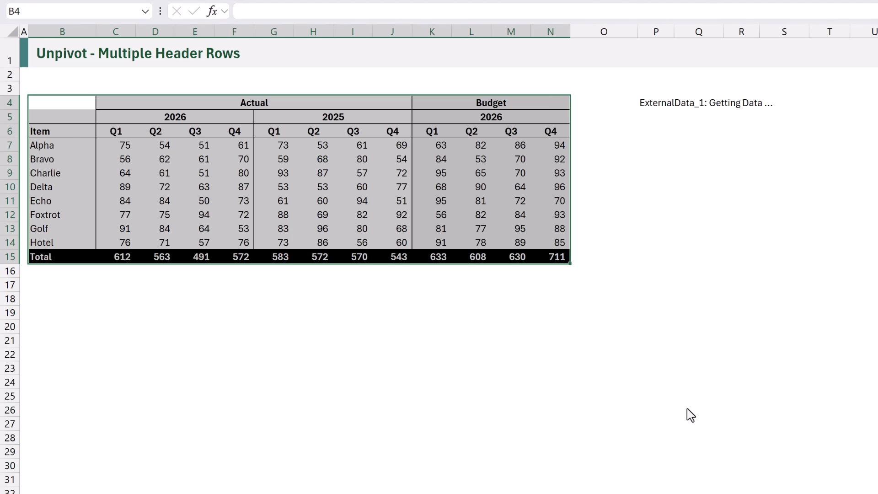